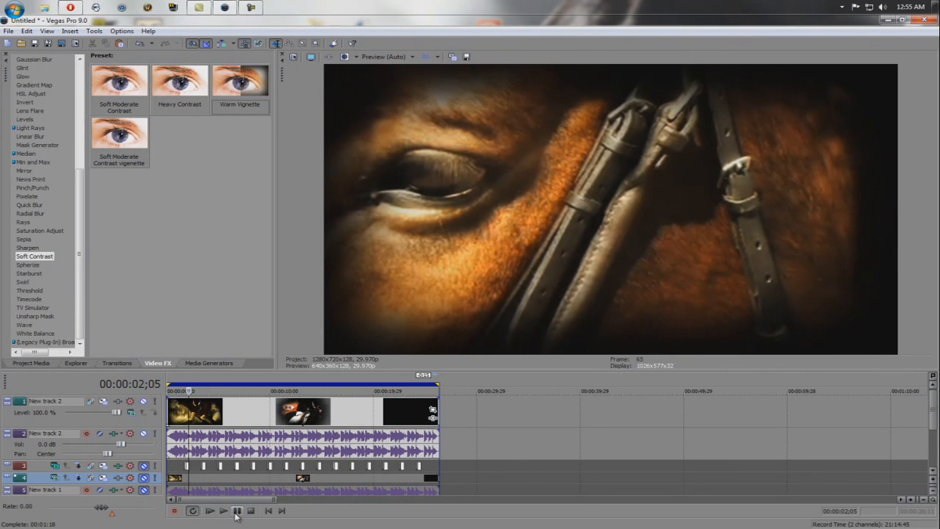
Delete the top video track and the audio track directly beneath it.
left_click(126, 424)
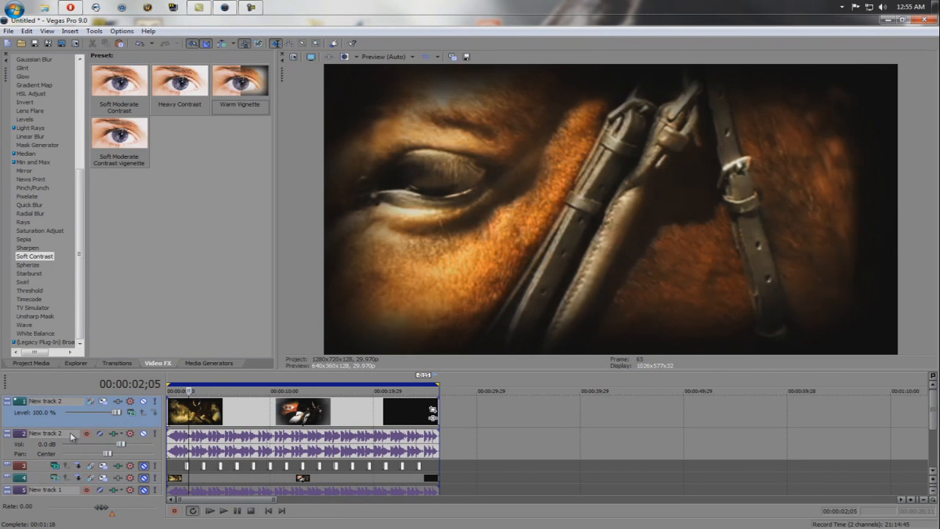
key("Delete")
left_click(50, 423)
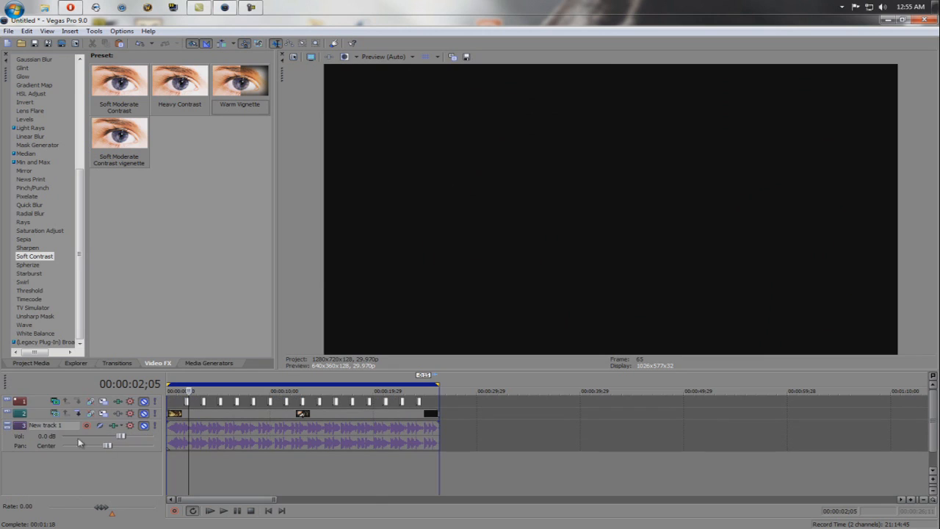
key("Delete")
Expand the two video tracks to full height and unmute all three remaining tracks.
left_click(8, 440)
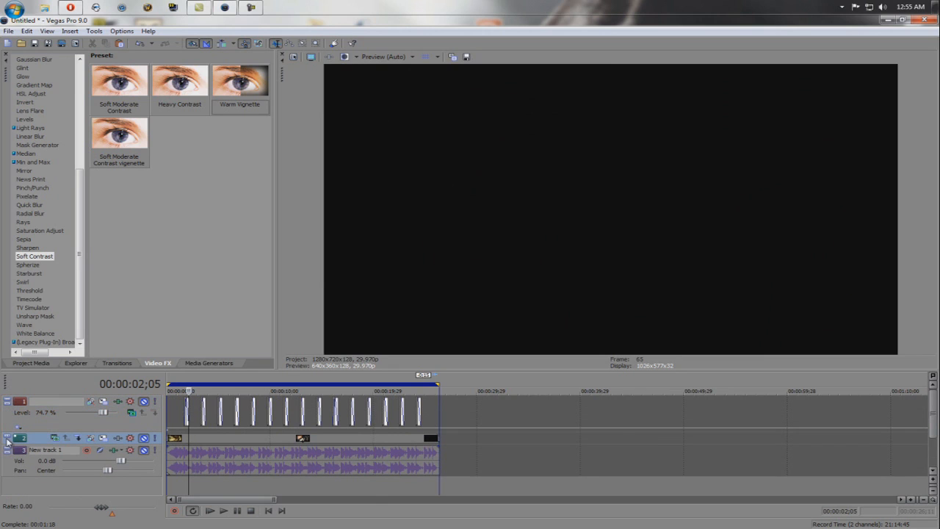
left_click(8, 438)
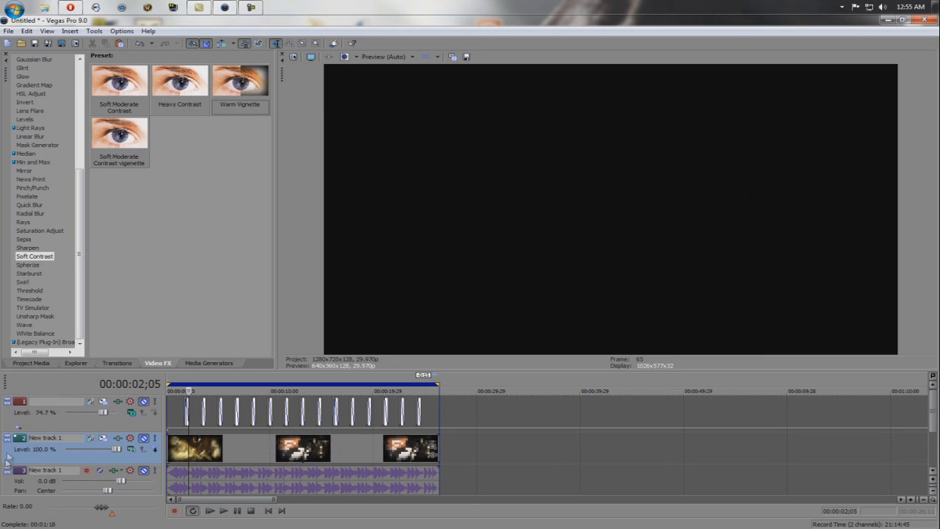
left_click(144, 471)
left_click(146, 439)
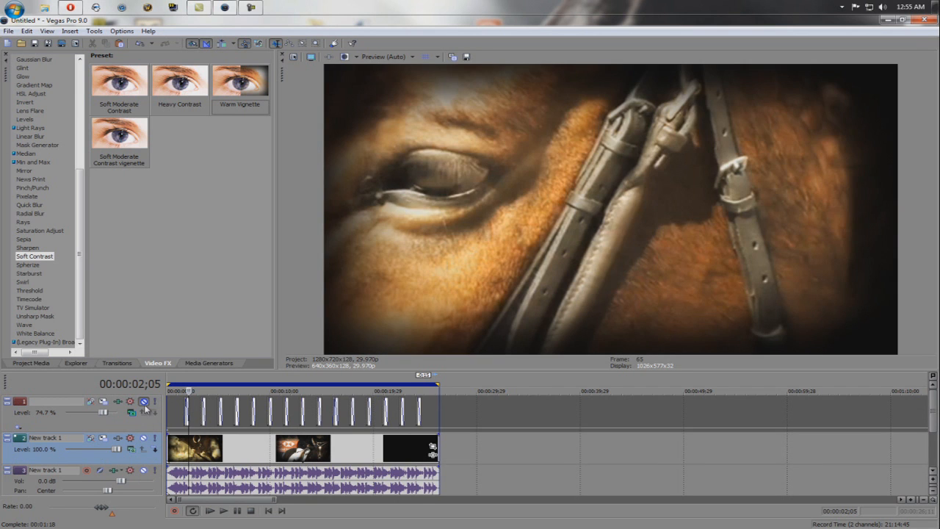
left_click(145, 403)
Step frame by frame through the first white flash, from 00:00:01;21 to 00:00:02;03, and examine its effect on the footage.
left_click(185, 417)
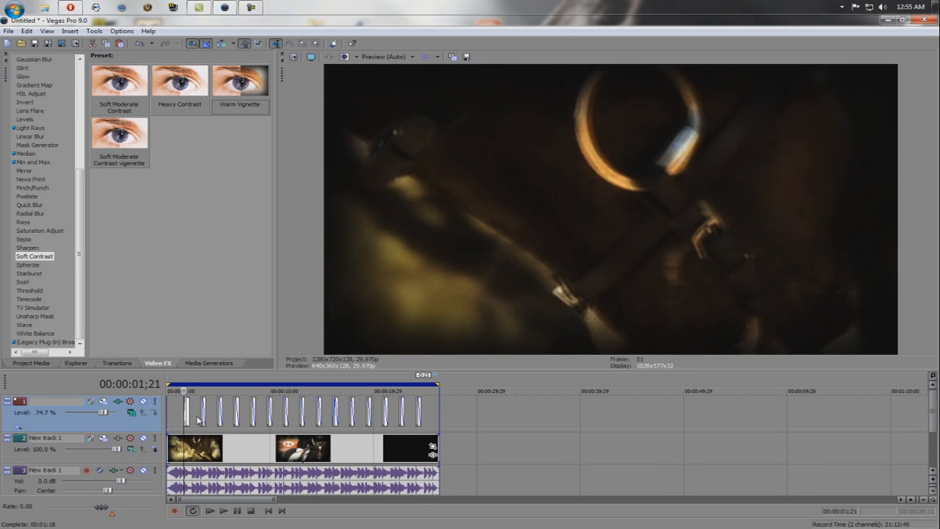
key("alt+Right")
key("alt+Right")
key("alt+Right")
key("alt+Right")
key("alt+Right")
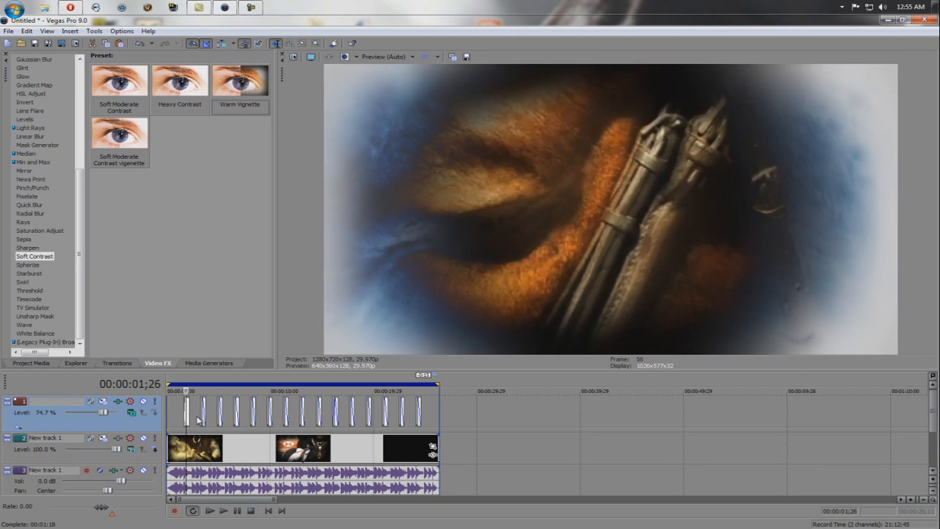
key("alt+Right")
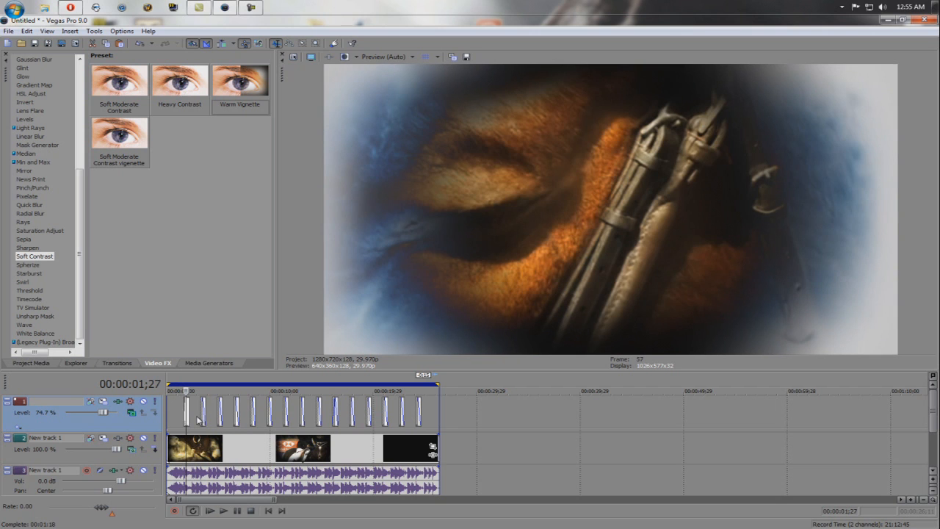
key("alt+Right")
key("alt+Right")
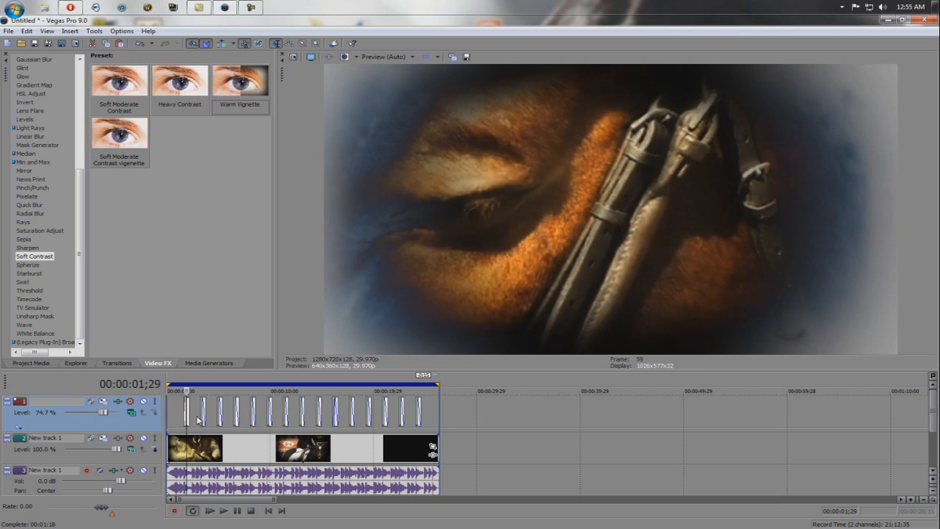
key("alt+Right")
key("alt+Right")
key("alt+Right")
key("alt+Right")
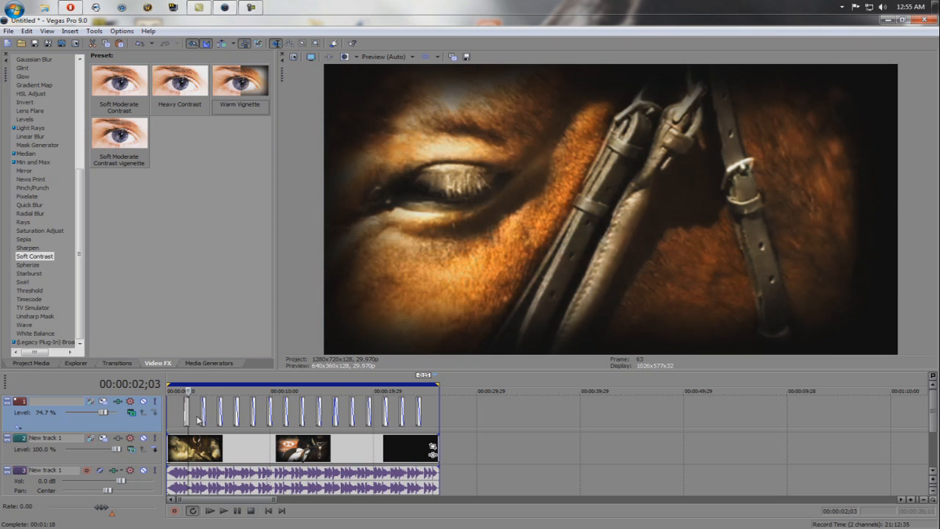
Enlarge the timeline scale and review the first flash's fade again frame by frame, starting from 00:00:01;25.
left_click_drag(273, 500, 191, 502)
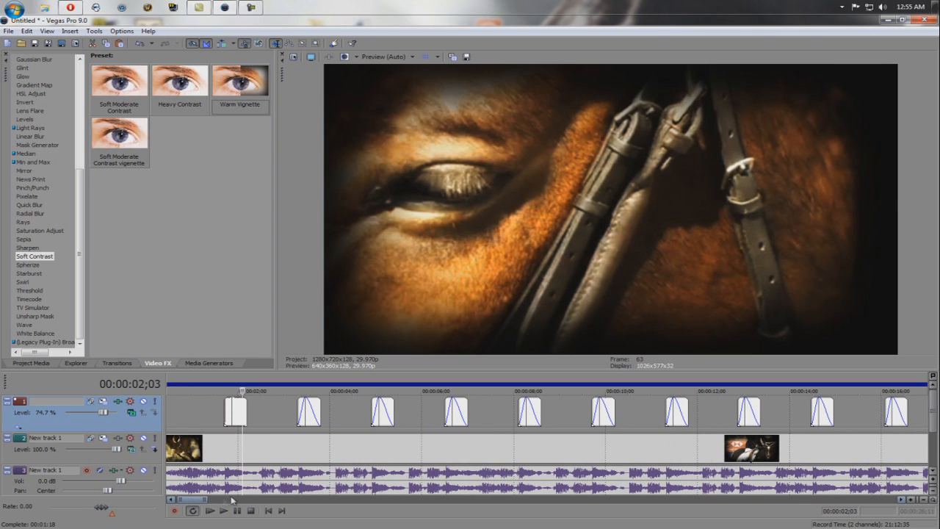
left_click(225, 420)
left_click(231, 417)
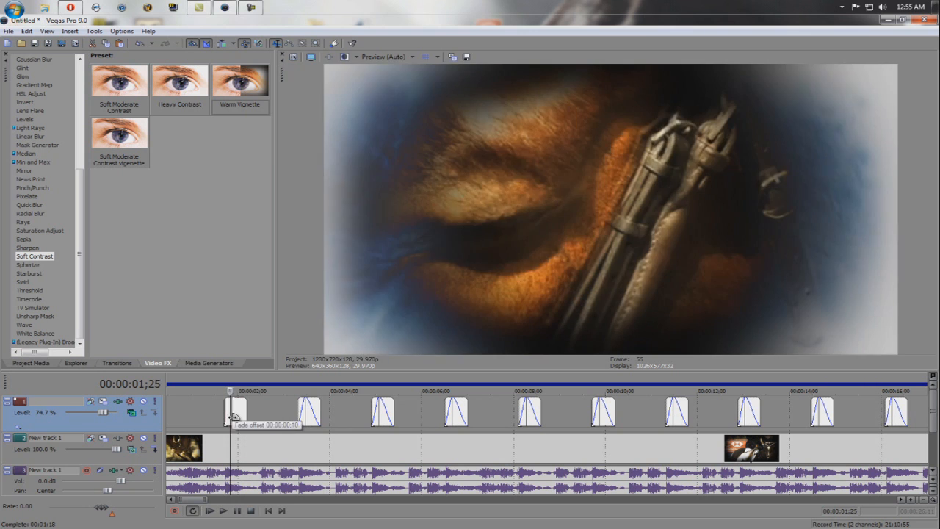
key("Right")
key("Right")
key("Right")
key("Right")
key("Right")
key("Right")
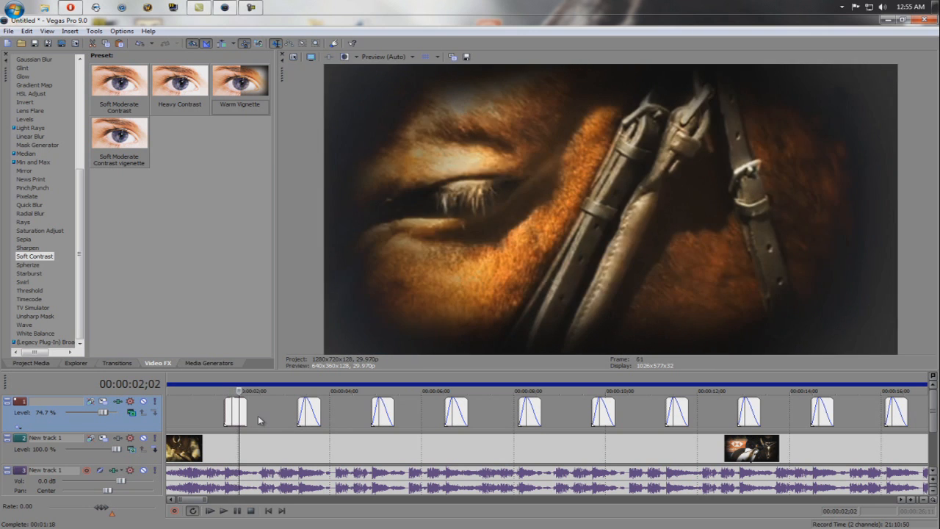
key("Right")
key("Right")
Delete the first flash event from the top track and place the cursor at 00:00:01;20.
left_click(235, 419)
key("Delete")
left_click(222, 420)
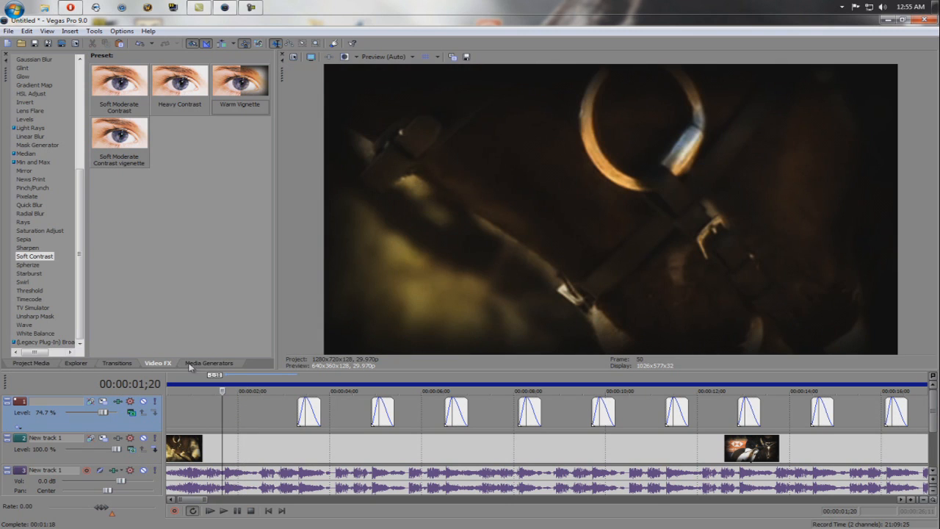
Add a White Solid Color media generator event to the top track near the cursor.
left_click(193, 363)
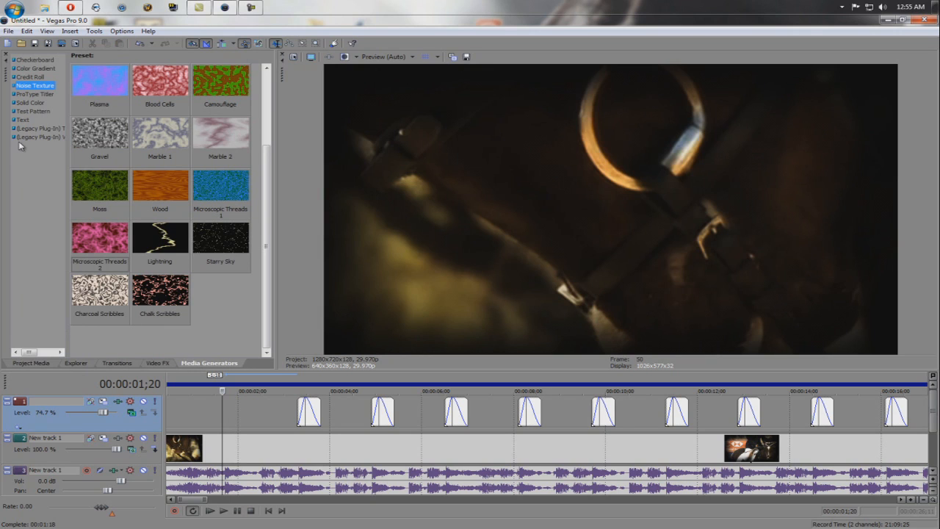
left_click(36, 102)
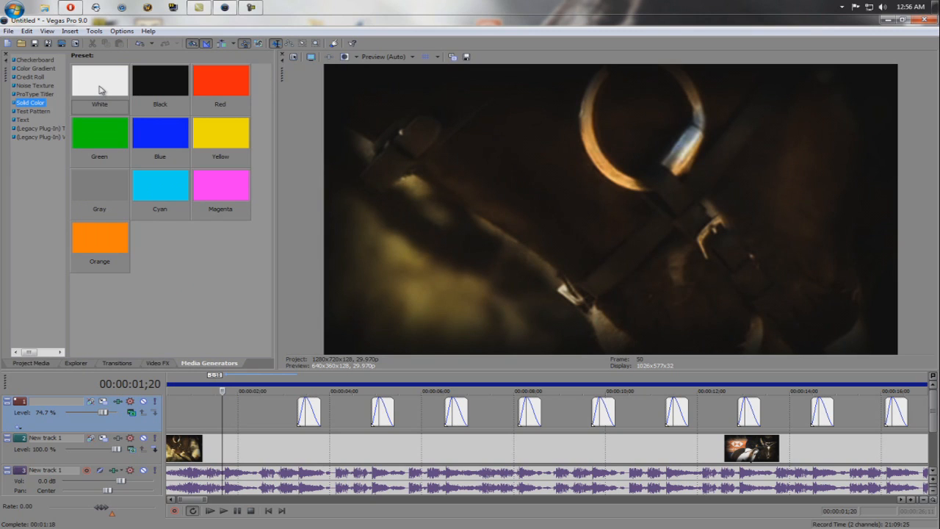
left_click_drag(100, 89, 105, 121)
left_click_drag(199, 350, 221, 415)
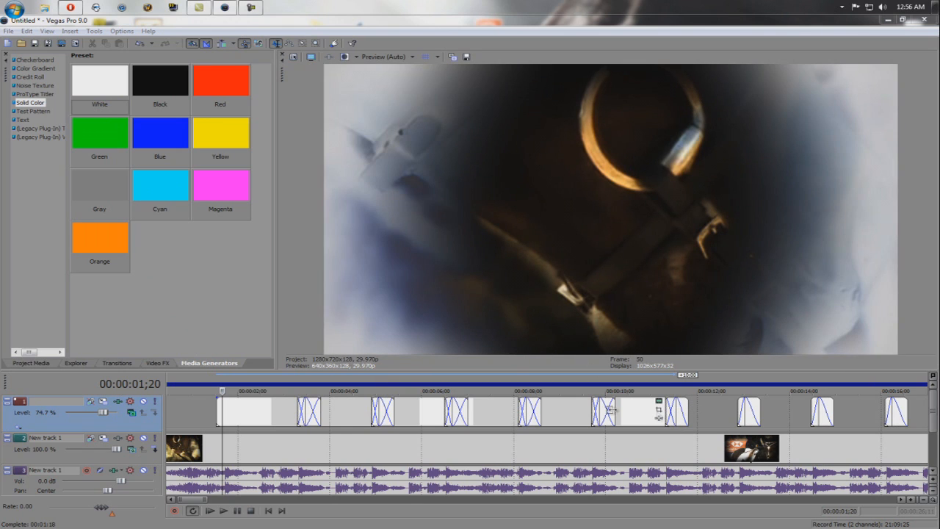
Trim the new white event to about 26 frames and align its start with 00:00:01;21.
left_click_drag(218, 420, 280, 412)
left_click_drag(353, 414, 259, 420)
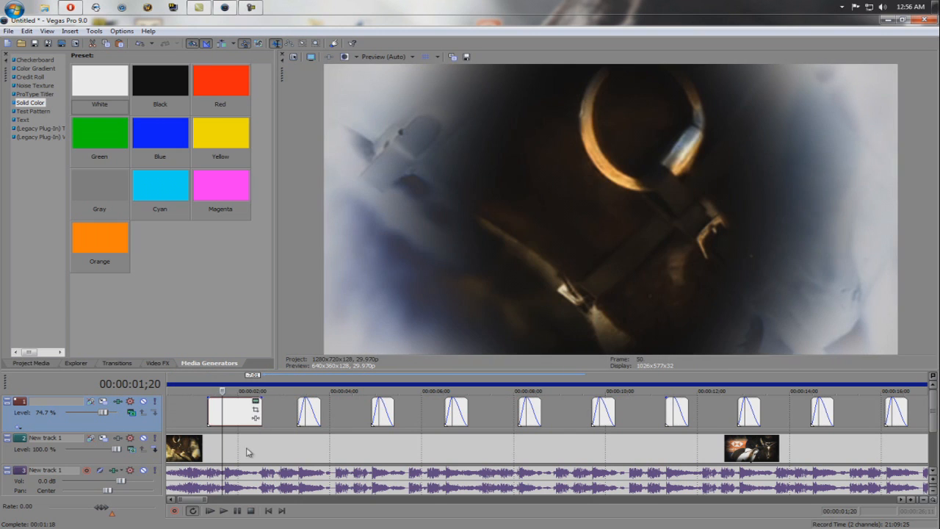
mouse_move(205, 499)
left_mouse_down()
mouse_move(236, 500)
mouse_move(196, 500)
left_mouse_up()
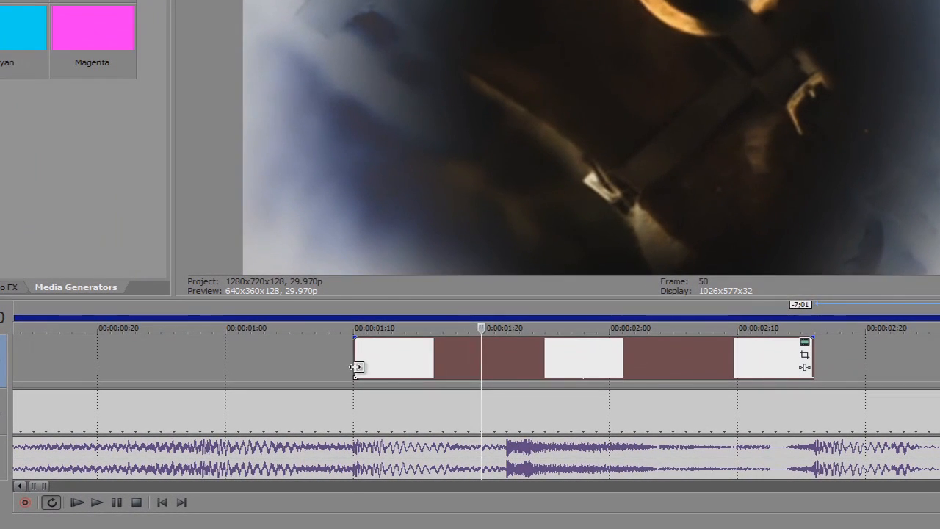
left_click_drag(355, 366, 483, 369)
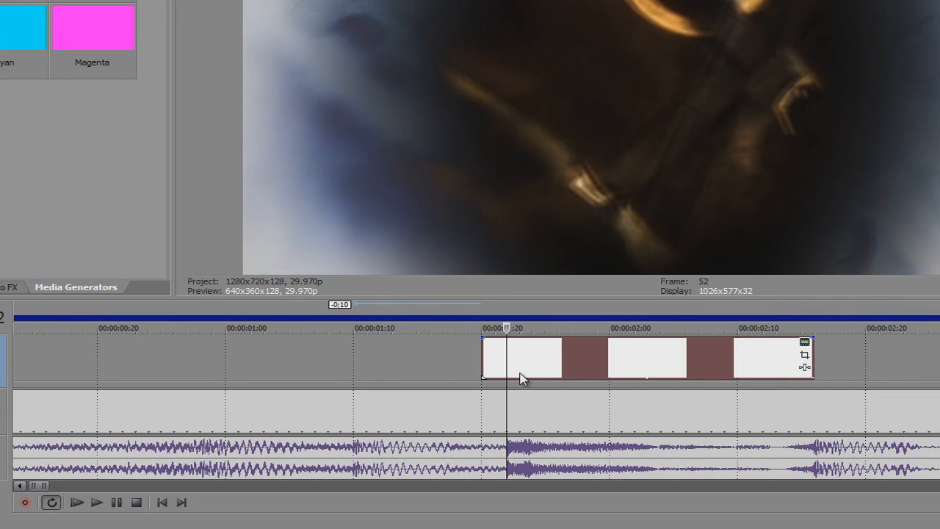
key("Left")
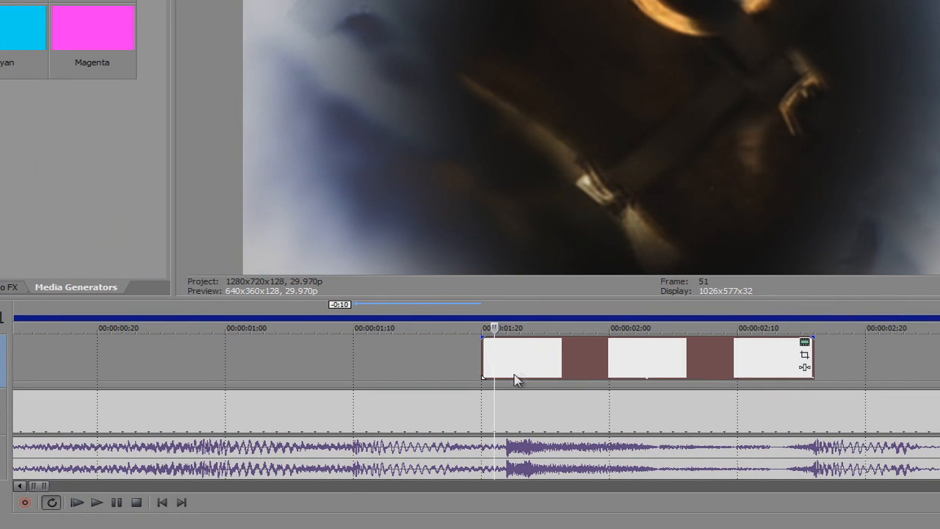
left_click_drag(514, 377, 534, 381)
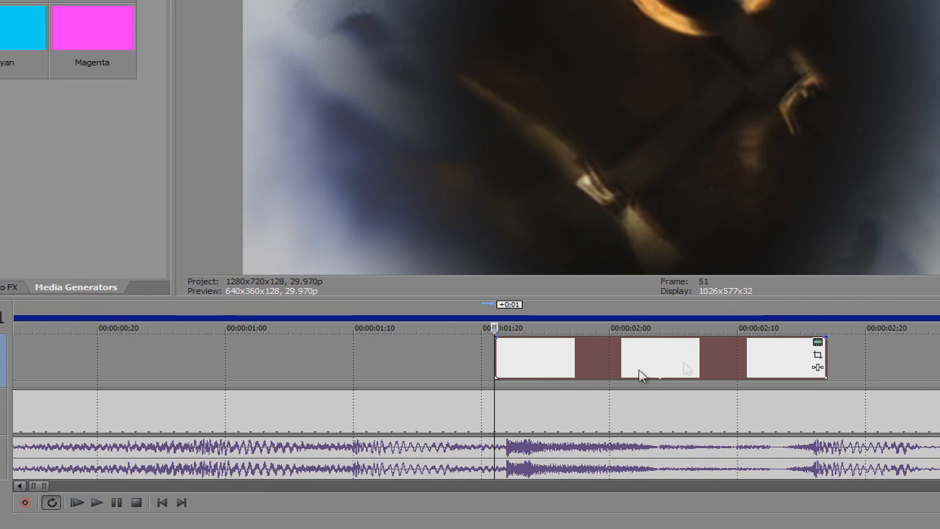
Examine the length of the second flash by stepping back frame by frame from its end to its start.
left_click_drag(44, 484, 46, 484)
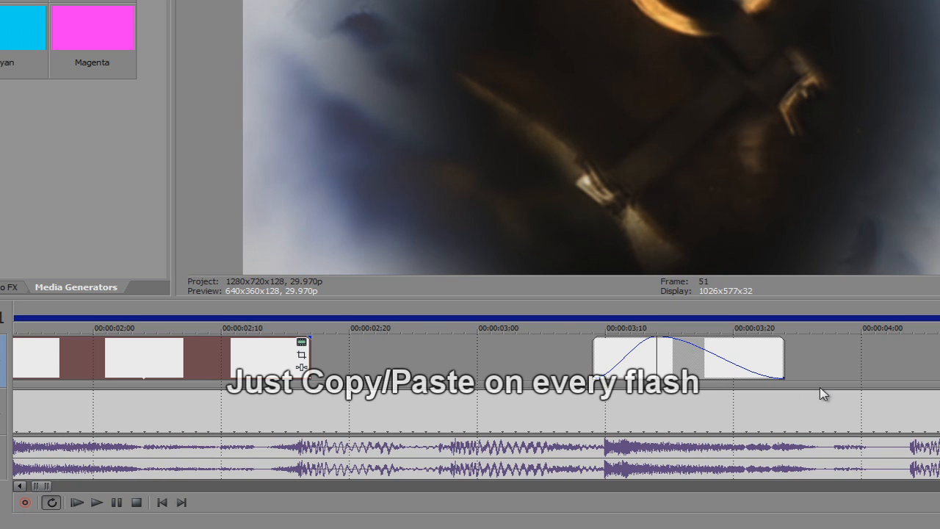
left_click_drag(786, 360, 784, 359)
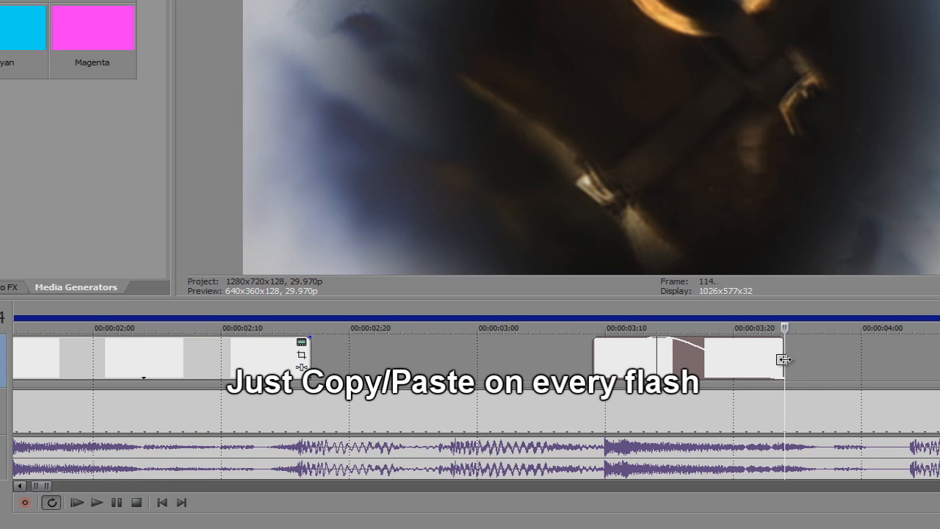
key("Left")
key("Left")
key("Left")
key("Left")
key("Left")
key("Left")
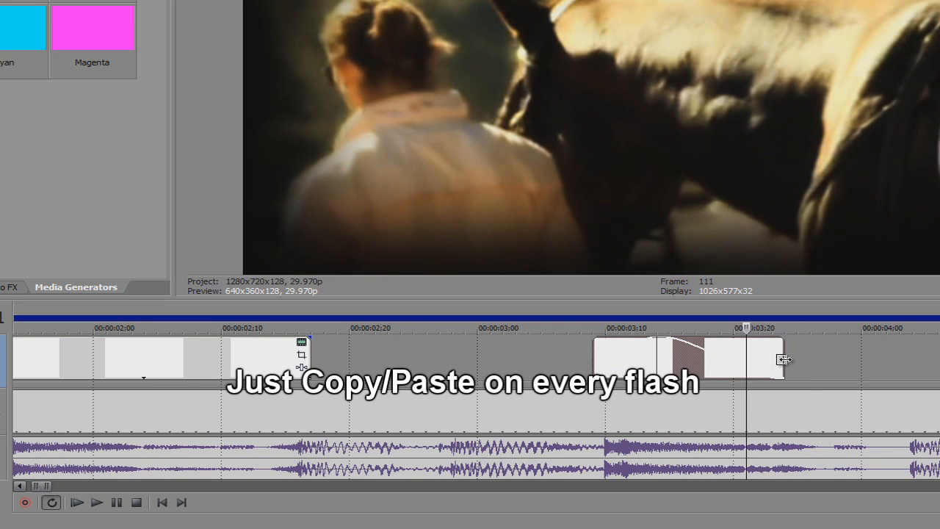
key("Left")
key("Left")
key("Left")
key("Left")
key("Left")
key("Left")
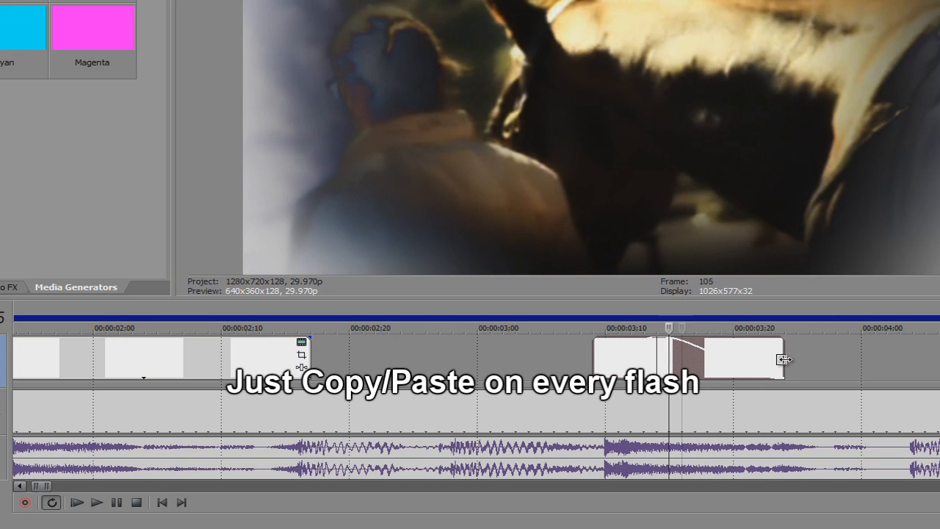
key("Left")
key("Left")
key("Left")
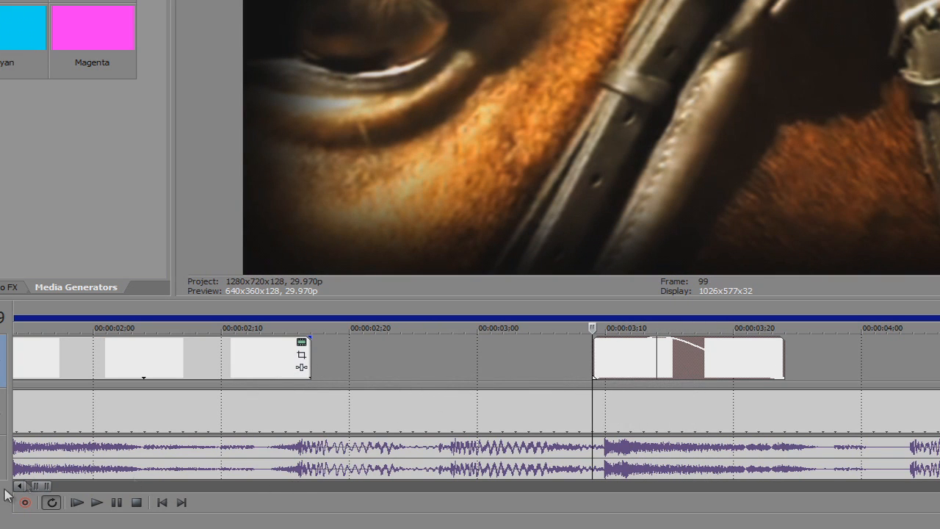
Trim the end of the new white event so it lasts about 15 frames, and set the cursor to 00:00:02;03.
left_click_drag(38, 489, 37, 488)
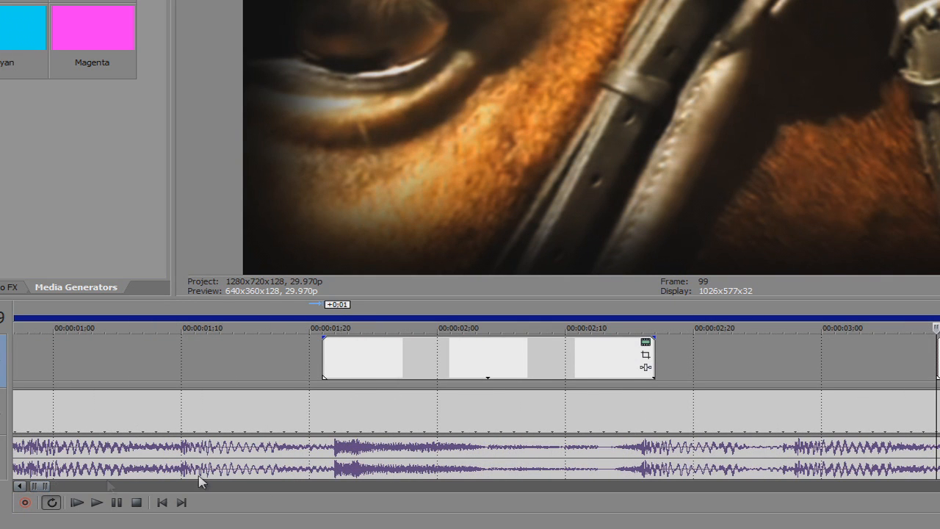
left_click_drag(650, 365, 550, 366)
left_click(328, 374)
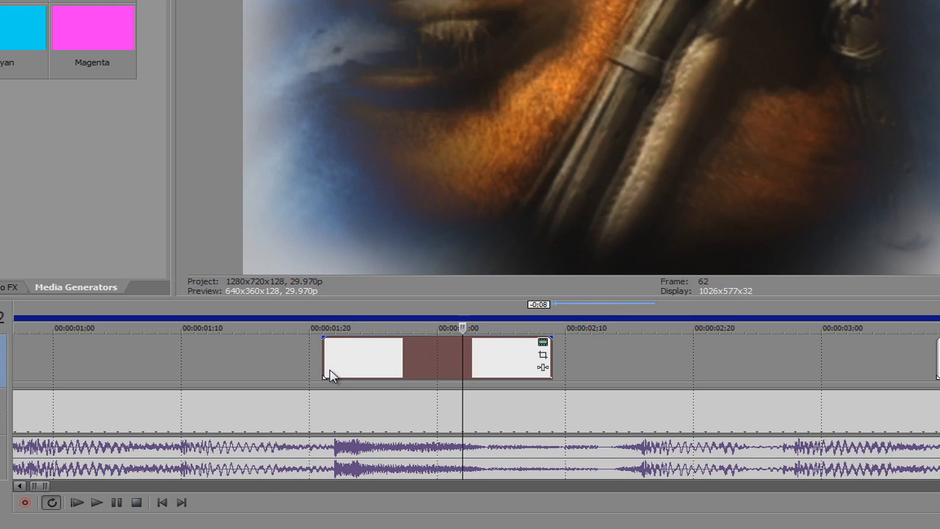
left_click_drag(549, 356, 507, 360)
left_click(439, 364)
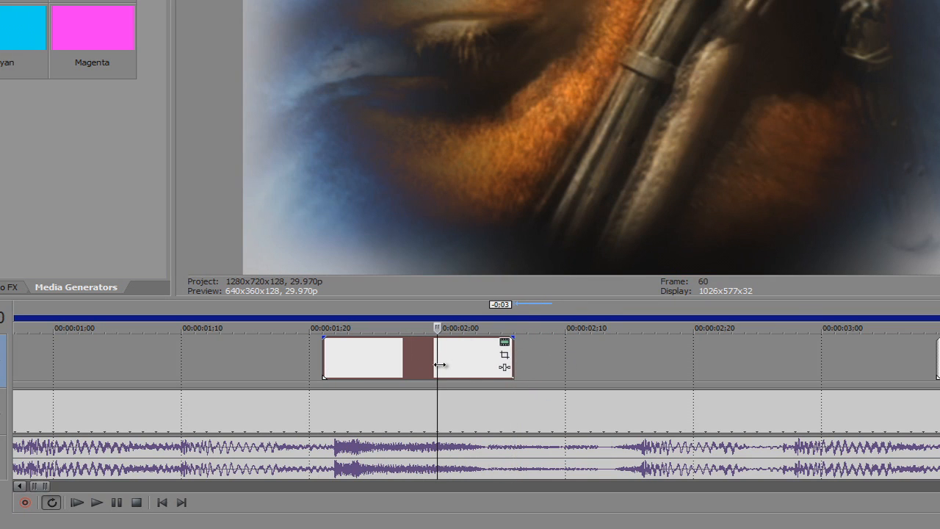
key("Right")
key("Right")
key("Right")
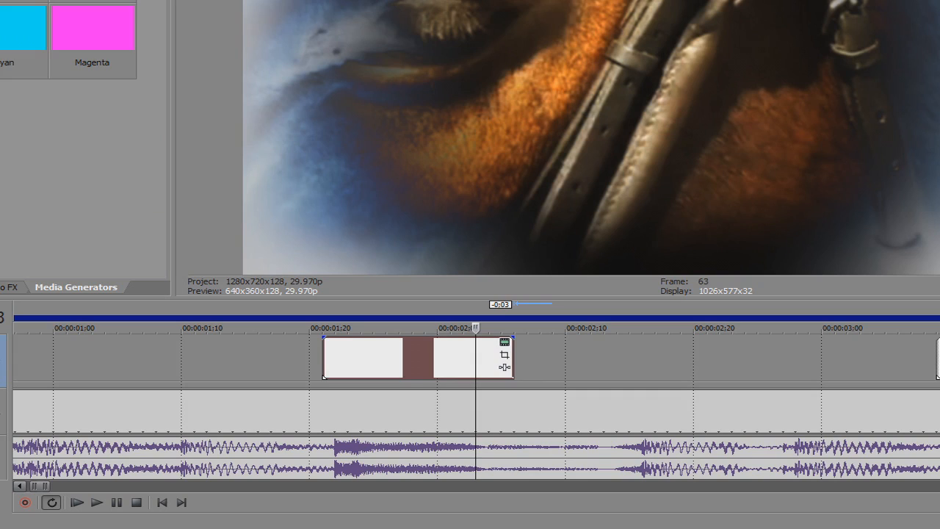
Bring up the Cookie Cutter presets in the video effects library and examine the Circle Cut Out, Center, Blurred preset.
key("alt+8")
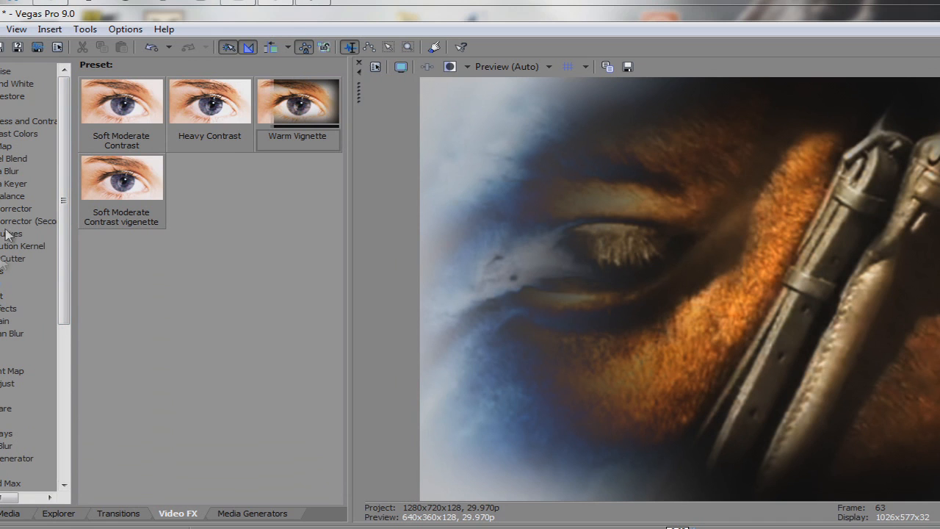
left_click(11, 259)
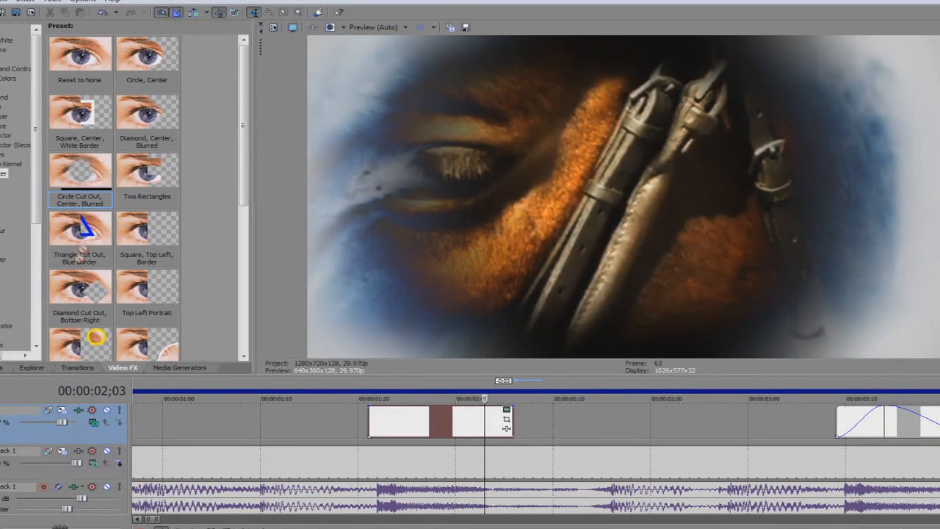
left_click_drag(82, 252, 96, 185)
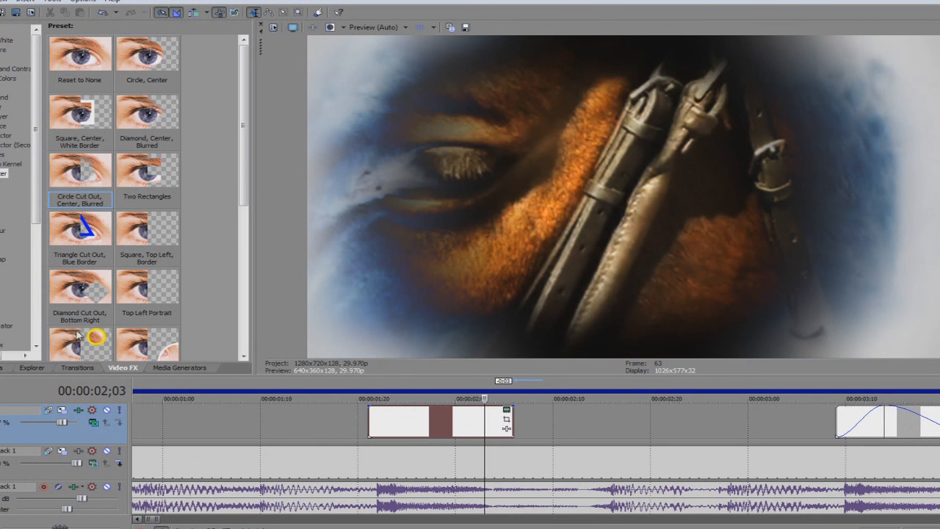
Open the flash track's effects, examine the Cookie Cutter settings, and place the cursor inside the second flash at 00:00:01;29.
left_click(80, 411)
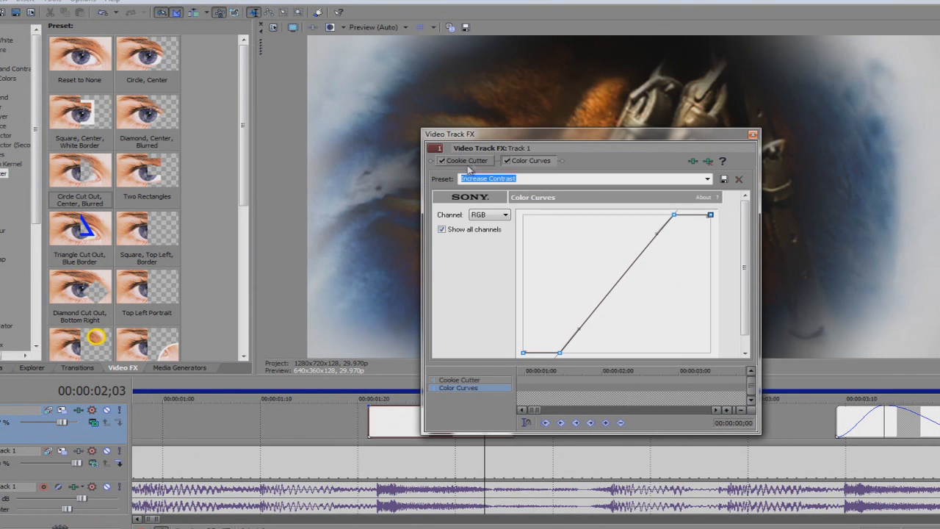
left_click(466, 161)
left_click_drag(637, 138, 778, 226)
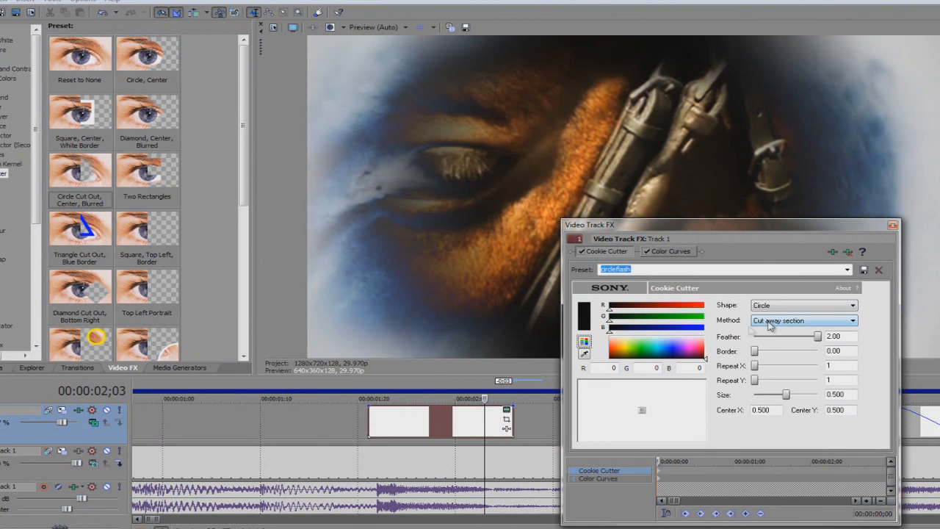
left_click(443, 423)
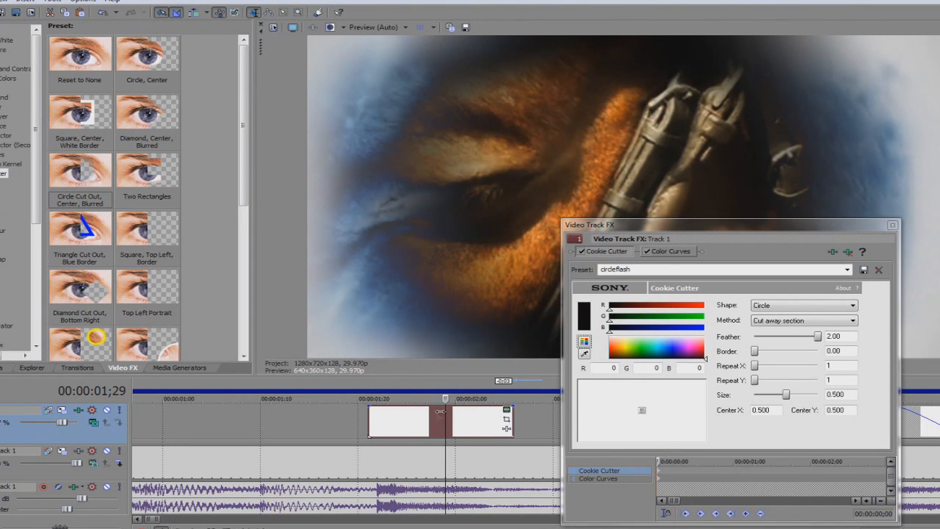
Disable Color Curves on the flash track, set its compositing mode to Source Alpha, and check several frames of the flash.
left_click(646, 251)
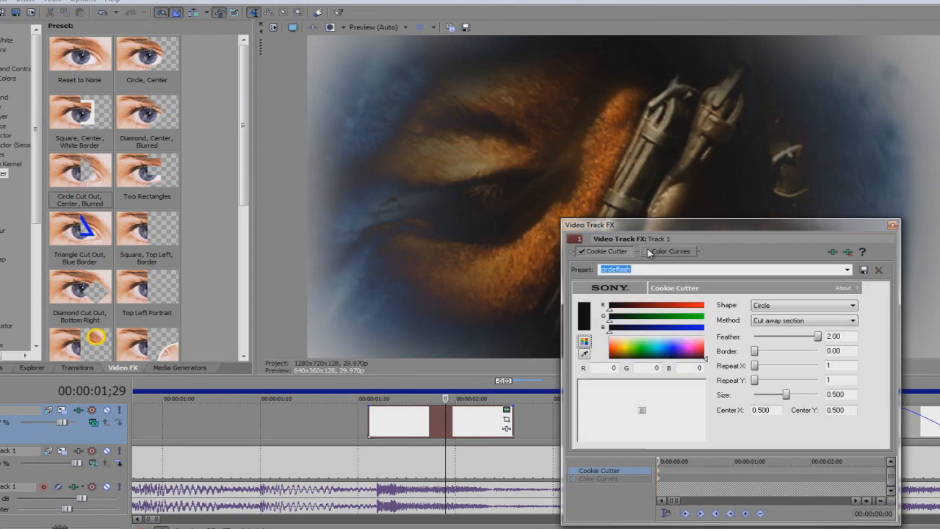
left_click(93, 424)
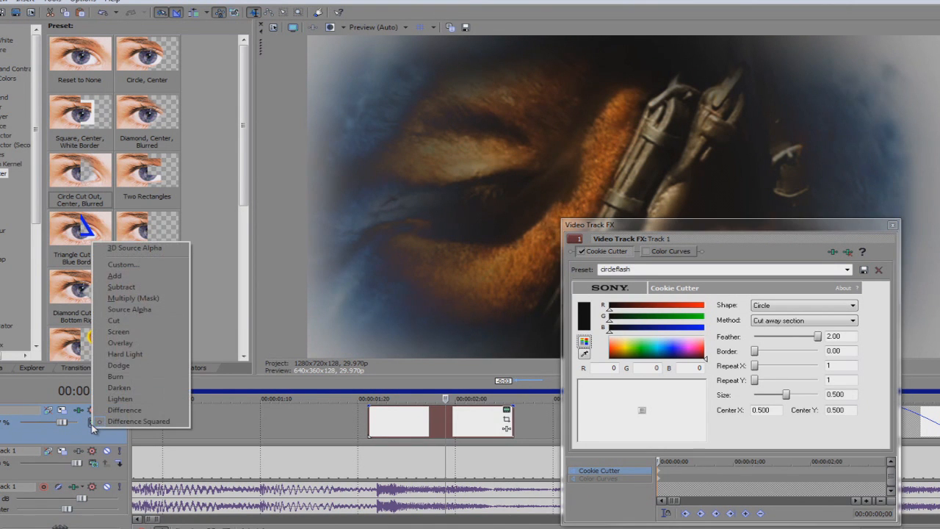
left_click(128, 311)
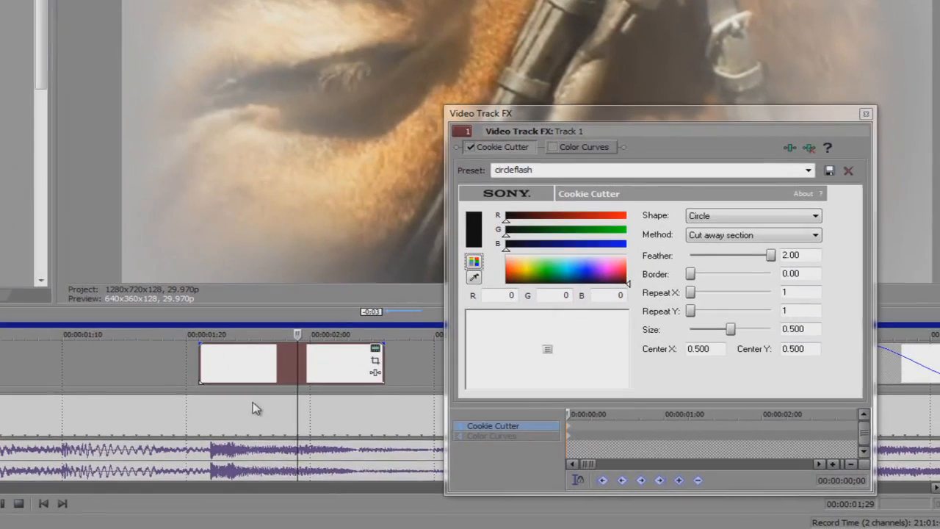
left_click(284, 375)
left_click(235, 375)
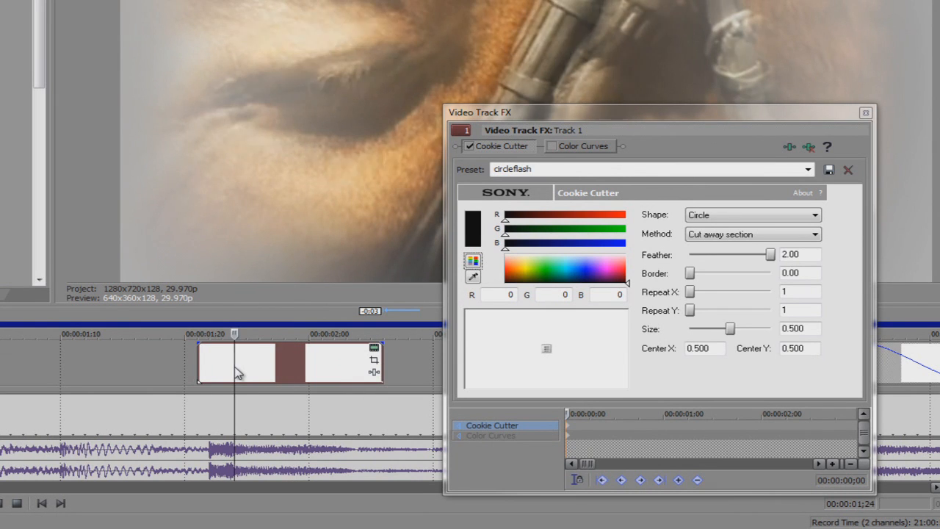
left_click(258, 374)
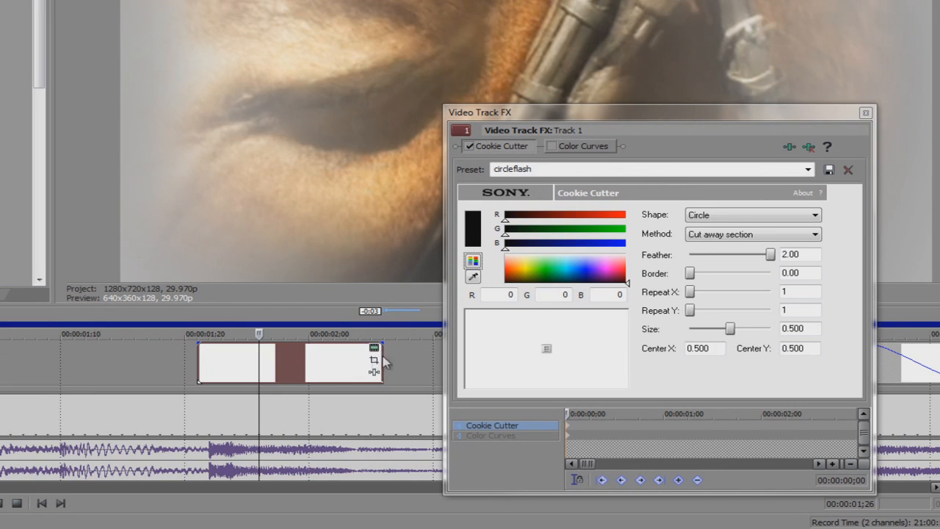
Re-enable Color Curves on the flash track and show the Color Curves presets in the effects library to view Increase Contrast.
left_click_drag(622, 114, 939, 242)
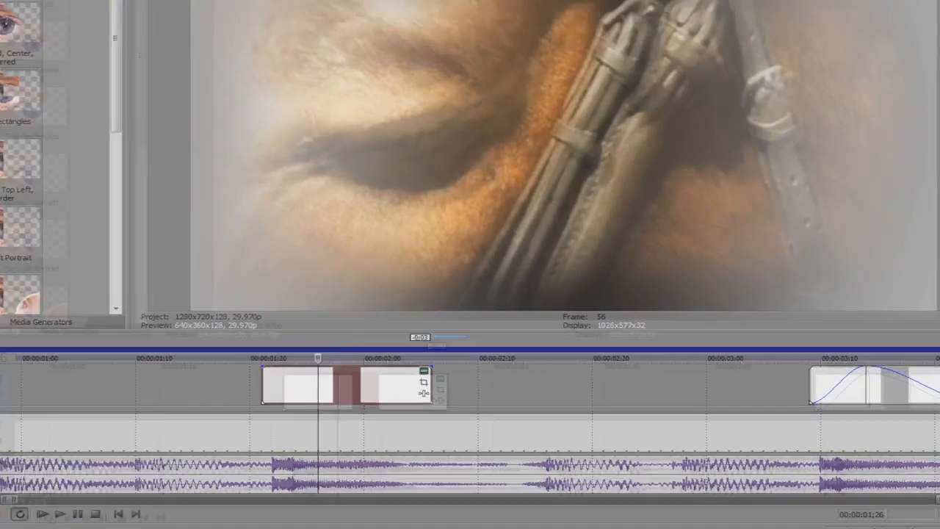
left_click_drag(939, 338, 722, 247)
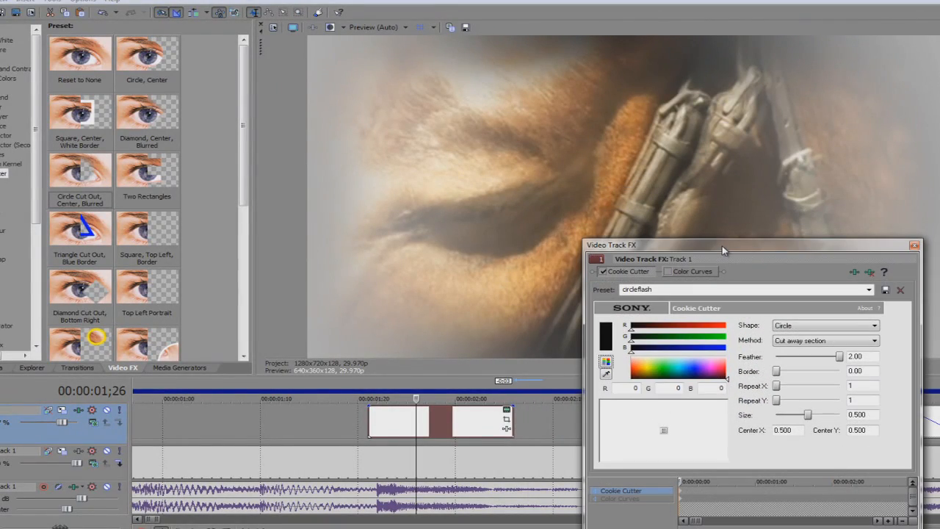
left_click_drag(722, 250, 665, 194)
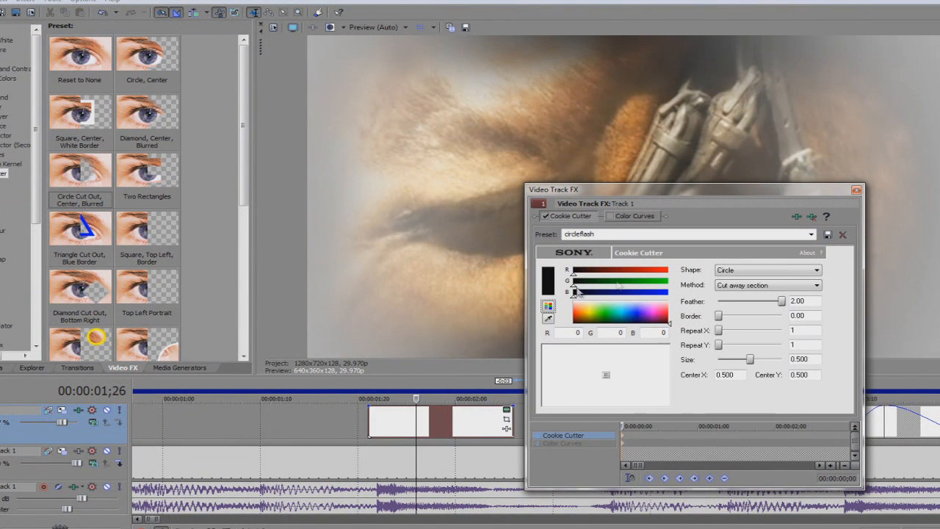
left_click(626, 216)
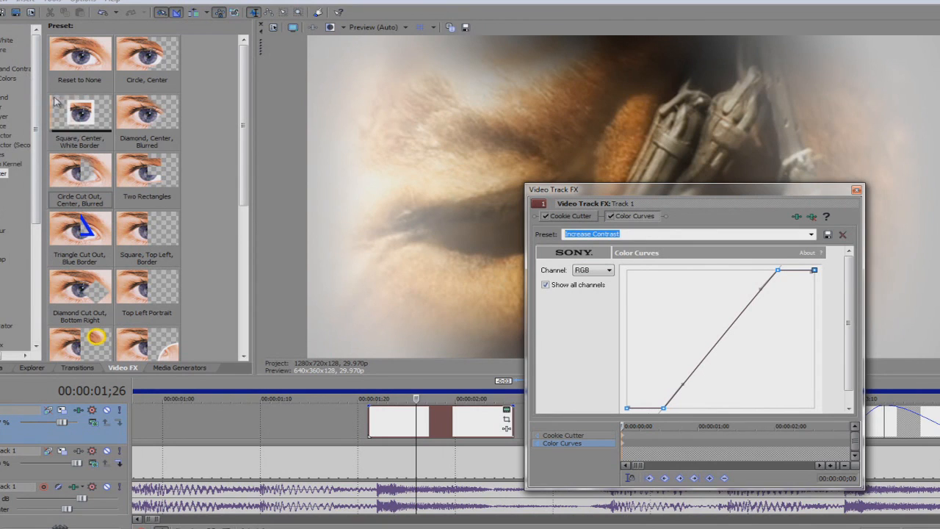
left_click(25, 119)
key("Up")
key("Up")
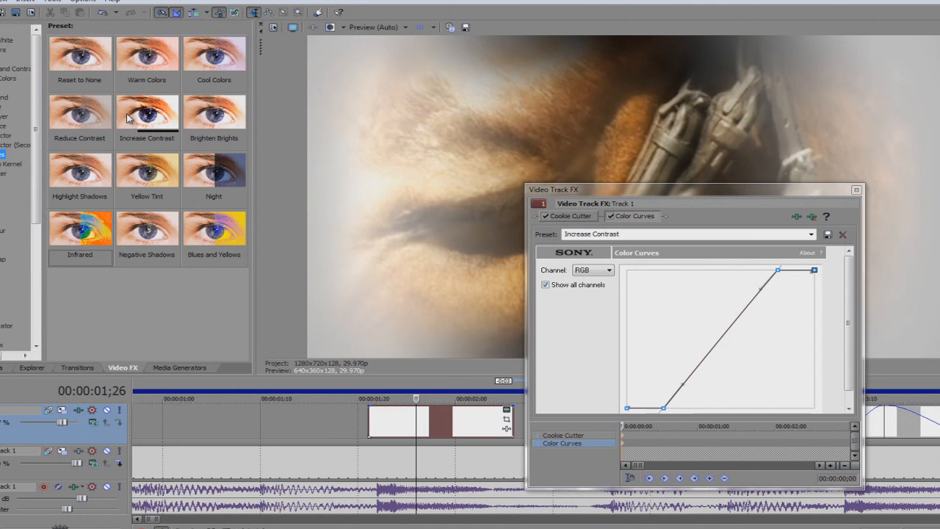
Compare the preview with Color Curves repeatedly switched off and on, leave it enabled, and close the track effects window.
left_click_drag(616, 196, 741, 365)
left_click(736, 384)
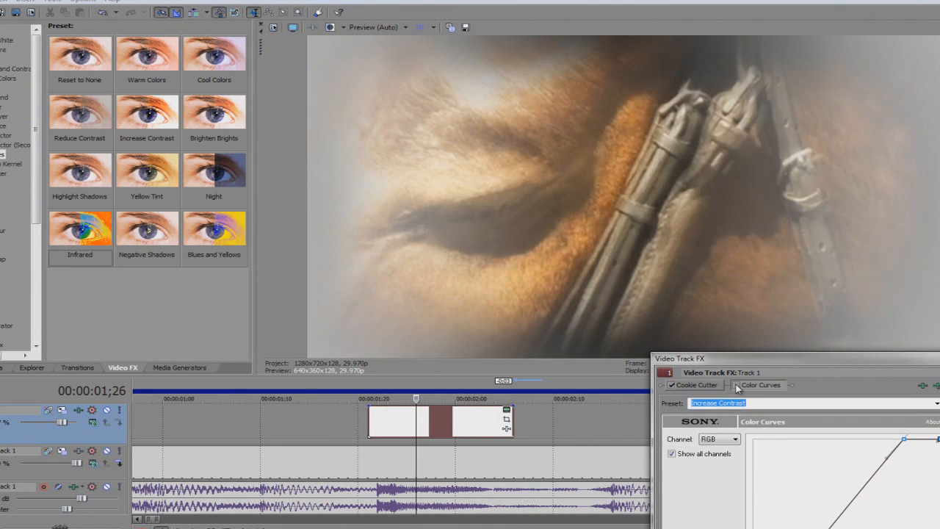
left_click(737, 385)
left_click(738, 386)
left_click(737, 387)
left_click(737, 386)
left_click(738, 386)
left_click_drag(750, 359, 659, 166)
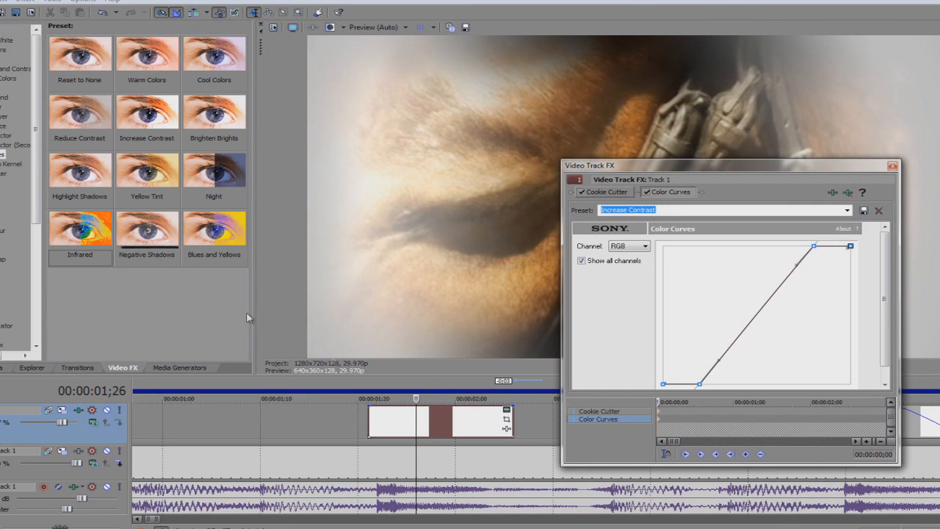
left_click(892, 167)
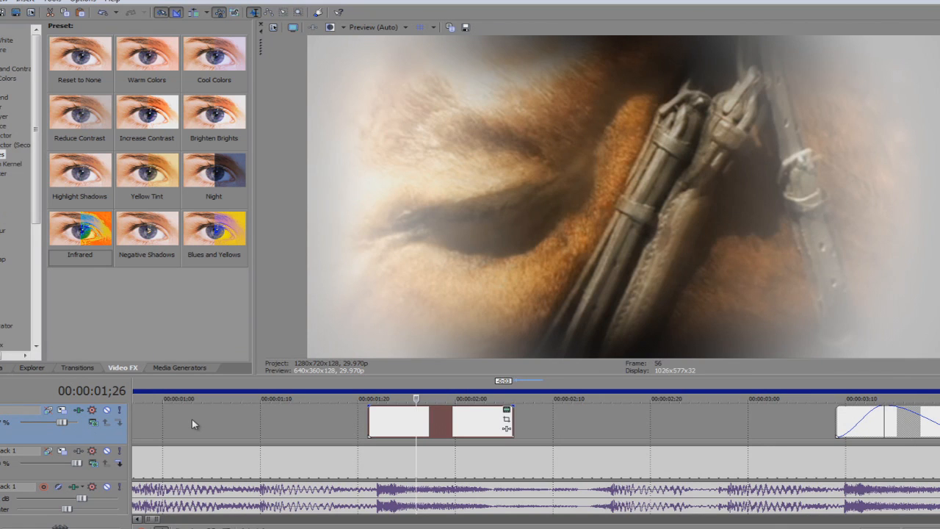
Set the flash track's compositing mode to Difference Squared and check several frames within the second flash.
left_click(94, 423)
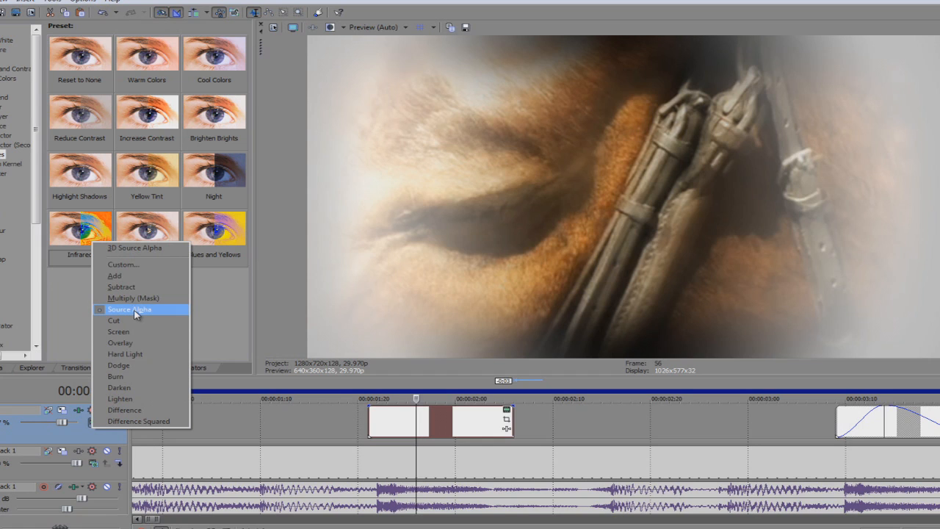
left_click(130, 422)
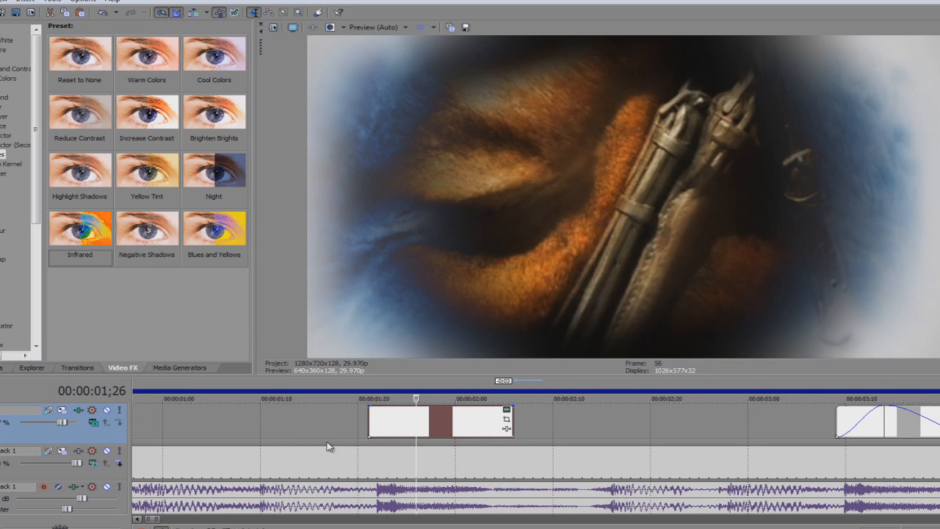
left_click(431, 424)
left_click(446, 425)
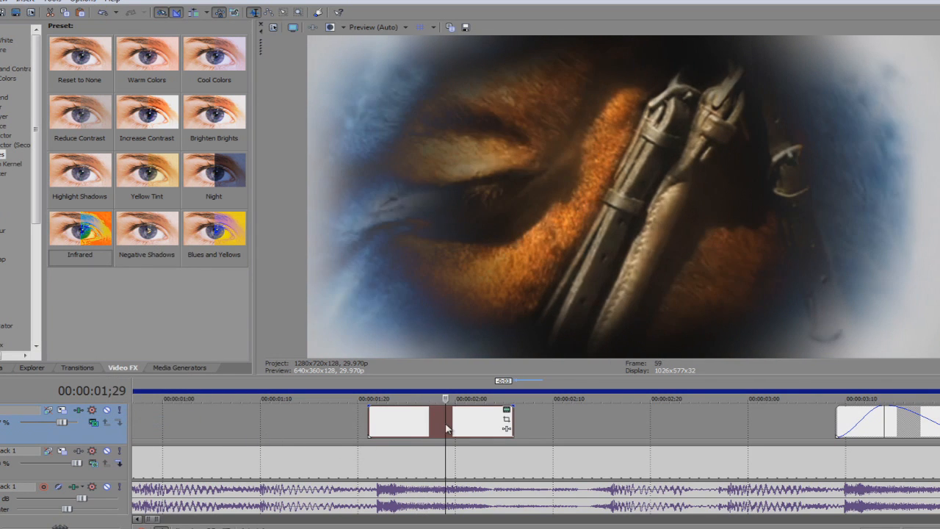
left_click(467, 424)
left_click(474, 425)
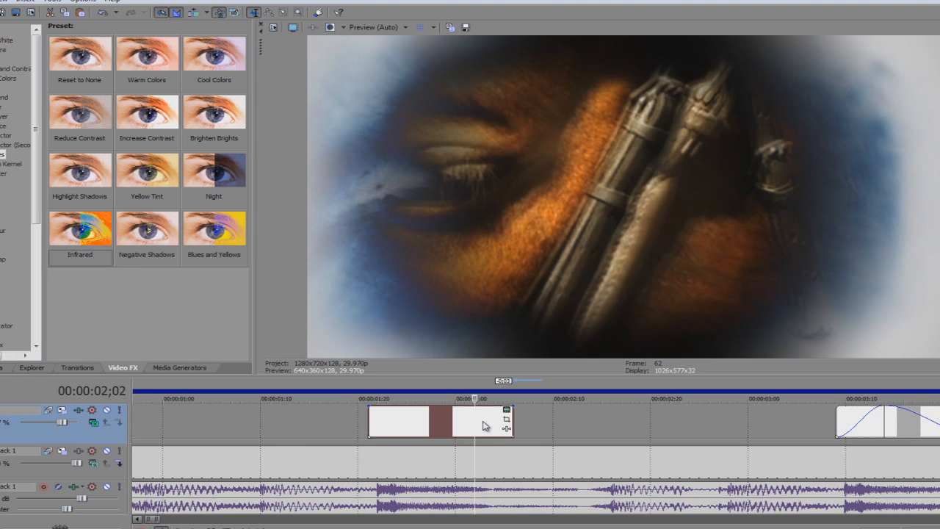
Examine the second flash frame by frame from its start until just past its end at 00:00:02;07.
left_click(371, 431)
key("Right")
key("Right")
key("Right")
key("Right")
key("Right")
key("Right")
key("Right")
key("Right")
key("Right")
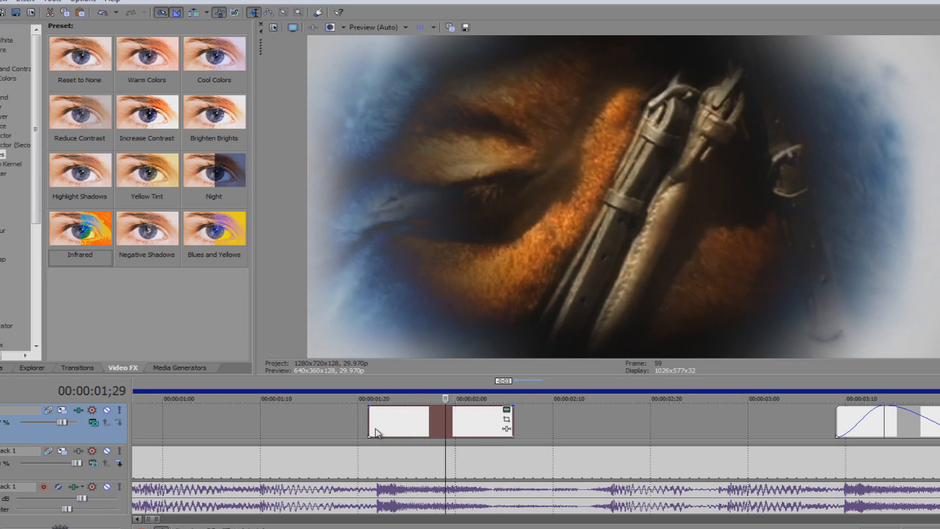
key("Right")
key("Right")
key("Right")
key("Right")
key("Right")
key("Right")
key("Right")
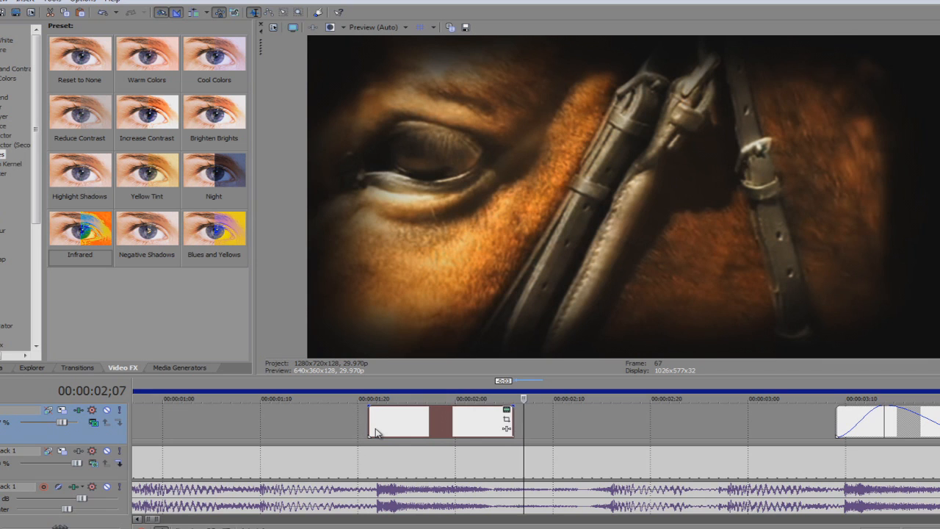
Give the second flash a 5-frame fade-in and place the cursor just before it at 00:00:01;19.
left_click(375, 427)
left_click_drag(369, 405, 415, 410)
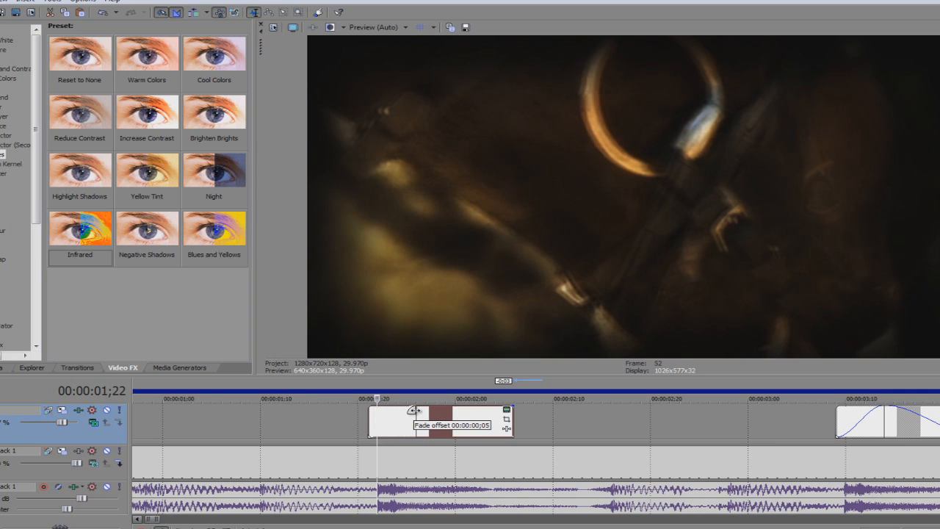
left_click_drag(415, 410, 415, 411)
left_click(349, 430)
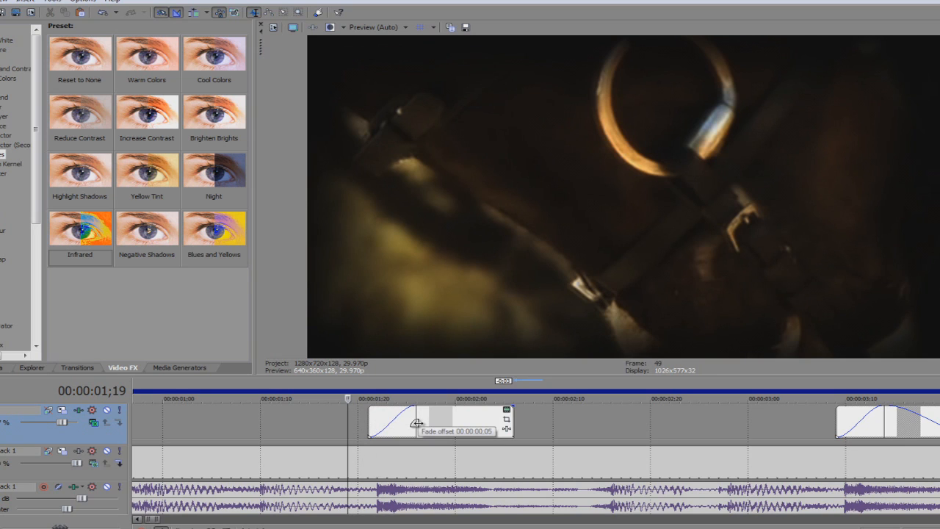
Extend the second flash's fade-out back to the end of its fade-in and play back the result.
left_click_drag(506, 409, 416, 408)
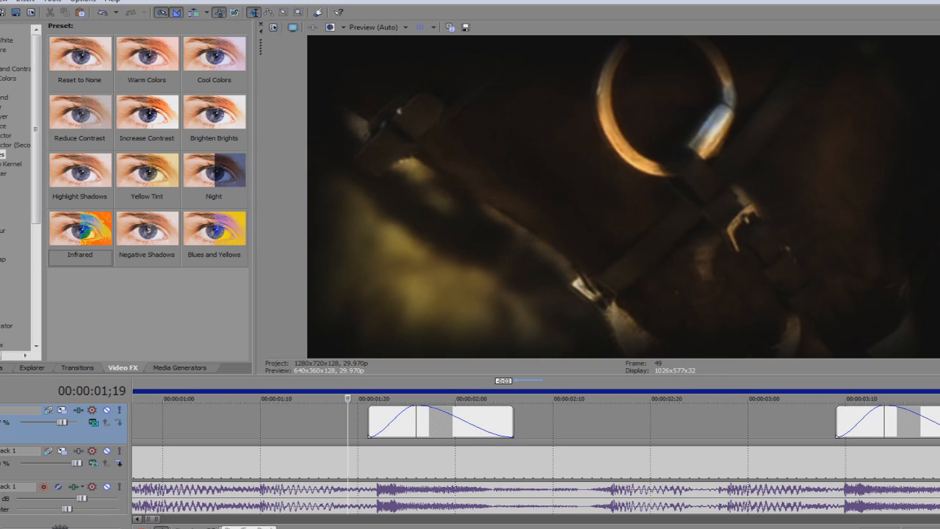
key("space")
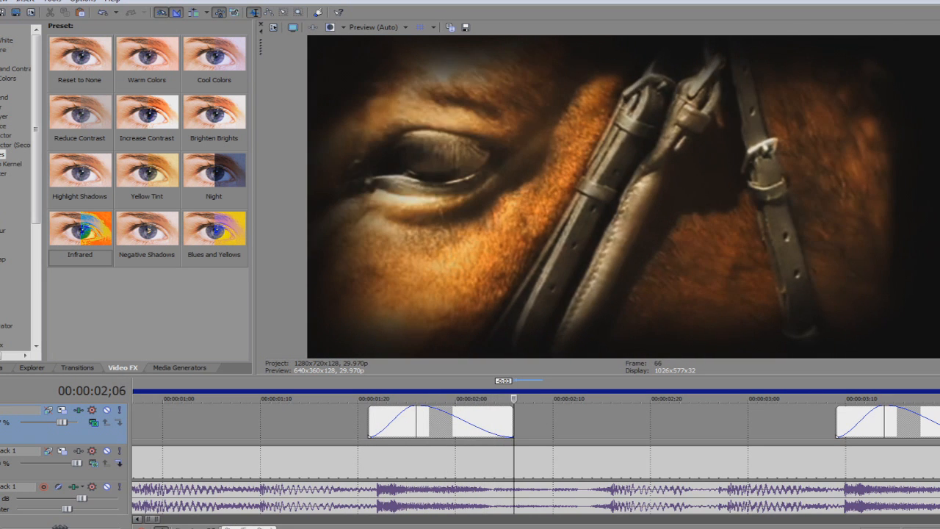
key("space")
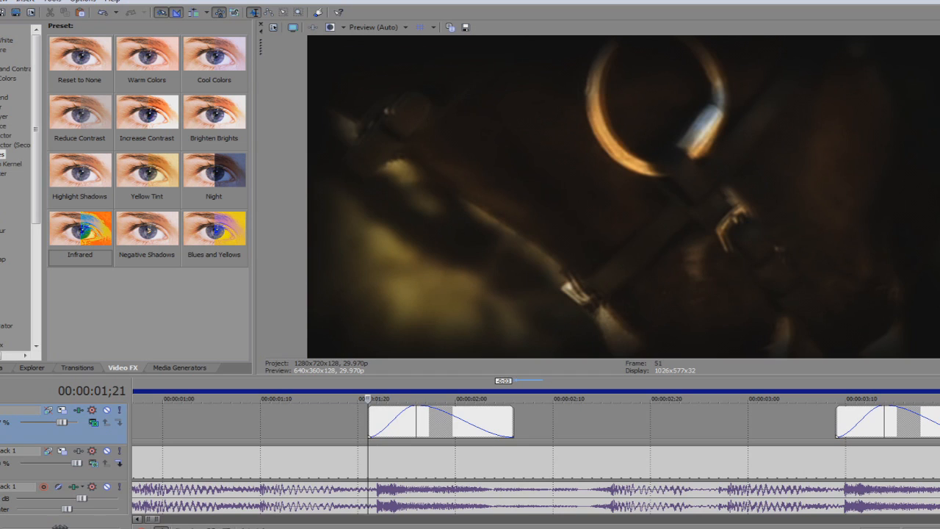